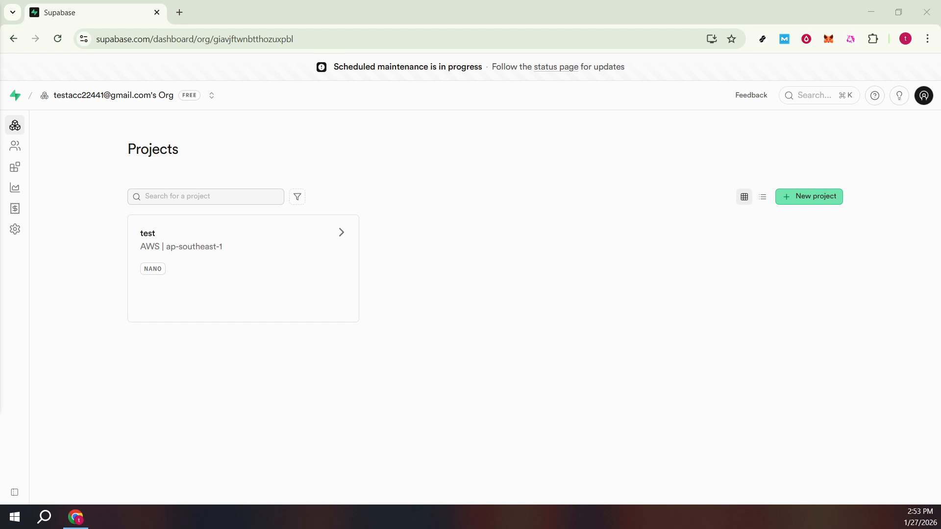
# Step: Open the test project's Table Editor and start a new table in the public schema
pyautogui.click(275, 229)
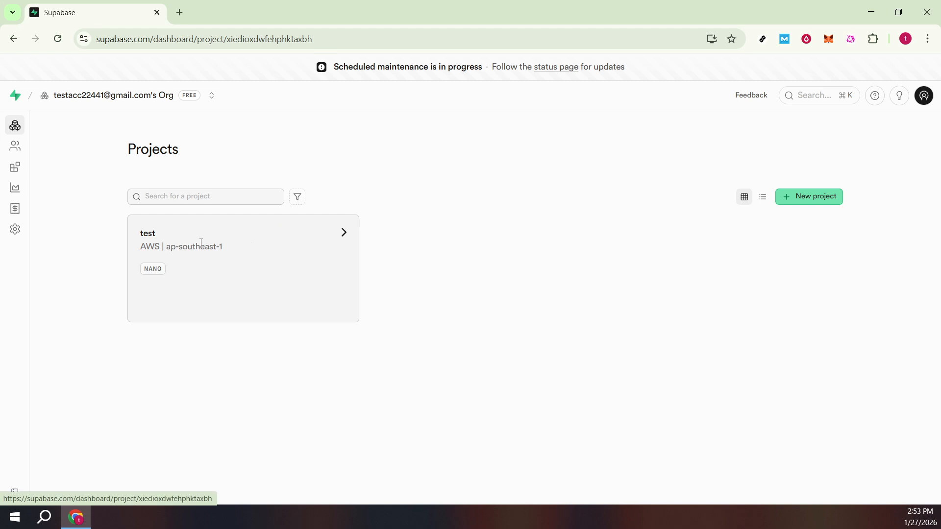
pyautogui.moveTo(18, 155)
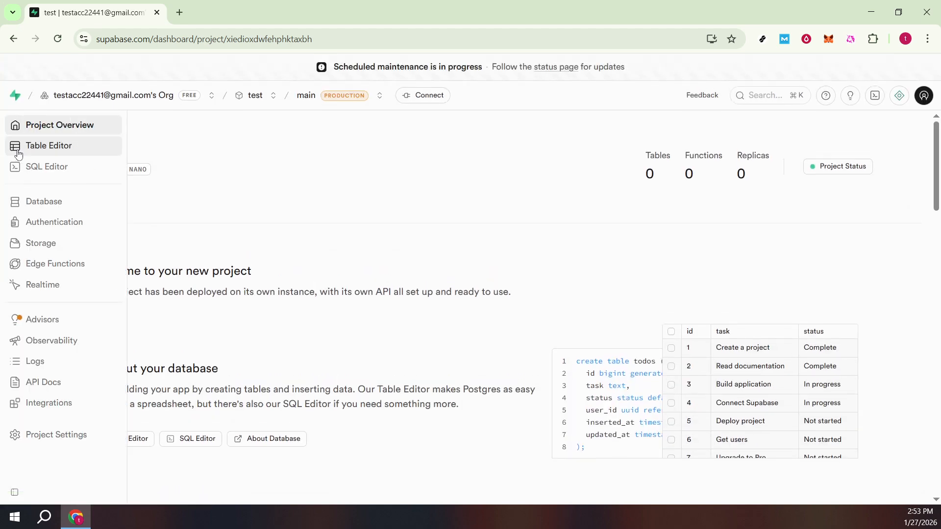
pyautogui.click(50, 153)
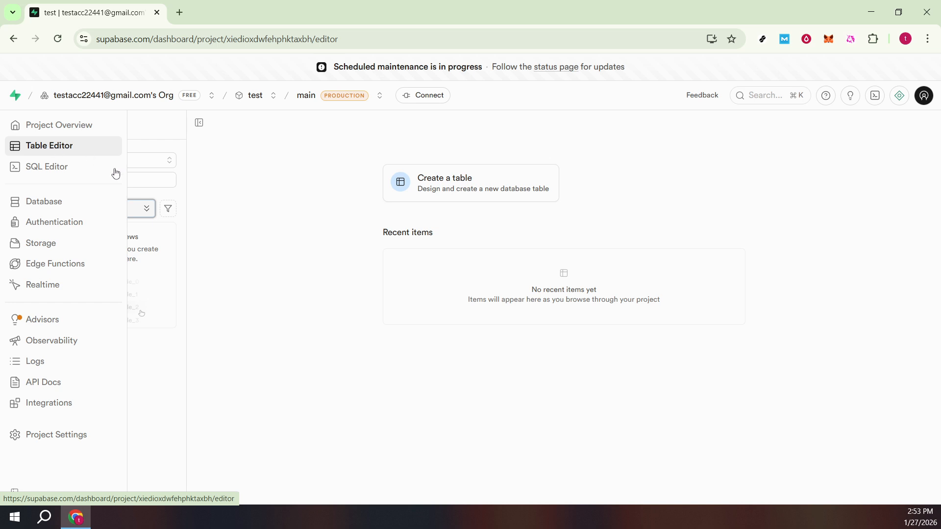
pyautogui.click(455, 191)
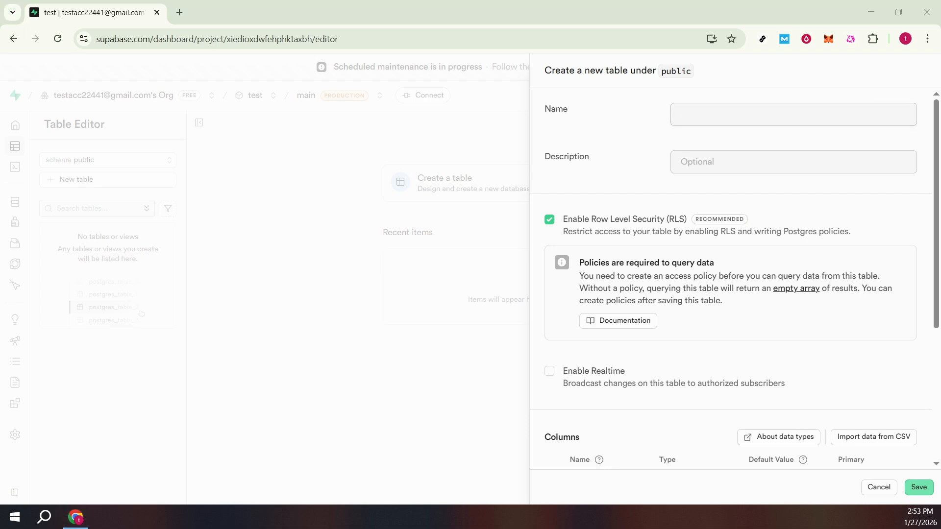
# Step: Name the new table Customers
pyautogui.click(729, 118)
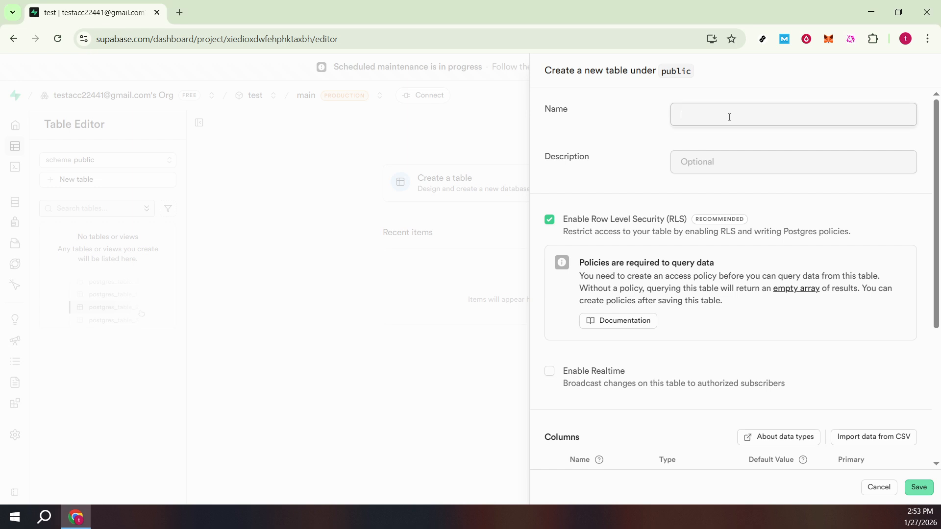
pyautogui.write('Customers')
pyautogui.scroll(-4, 658, 219)
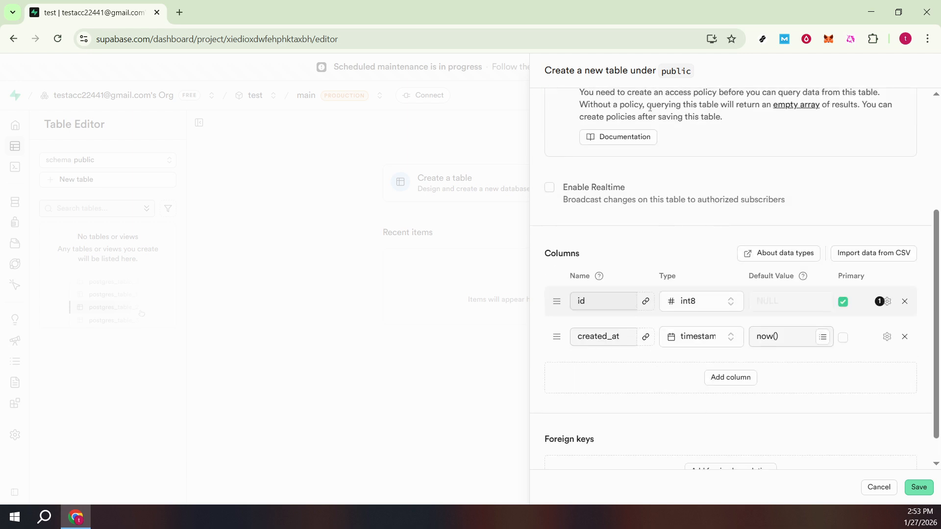
pyautogui.scroll(4, 742, 201)
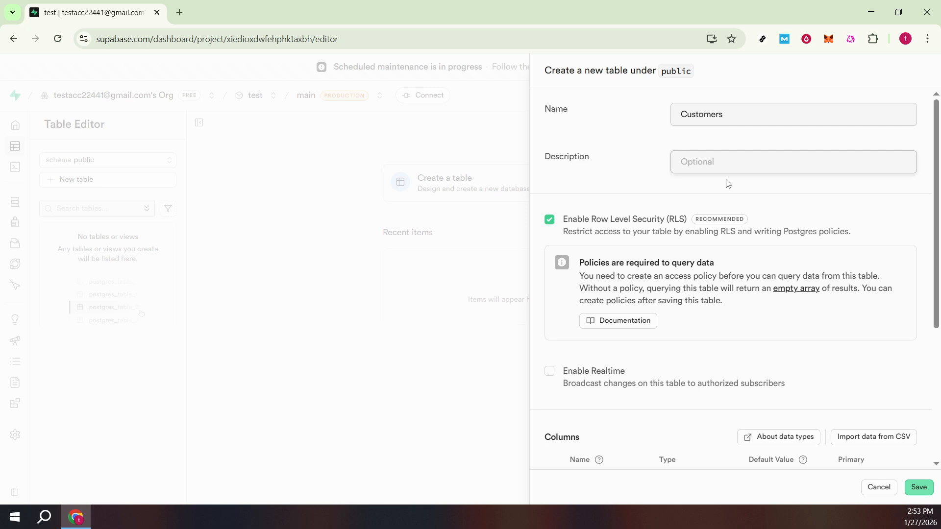
# Step: Add a column named stripe_customer_id below created_at in the Customers table
pyautogui.scroll(-3, 731, 219)
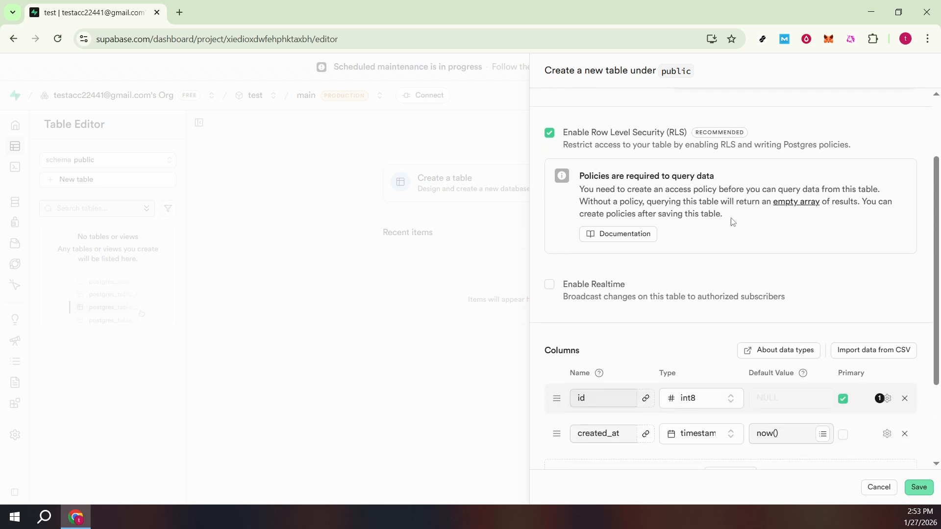
pyautogui.scroll(-1, 732, 221)
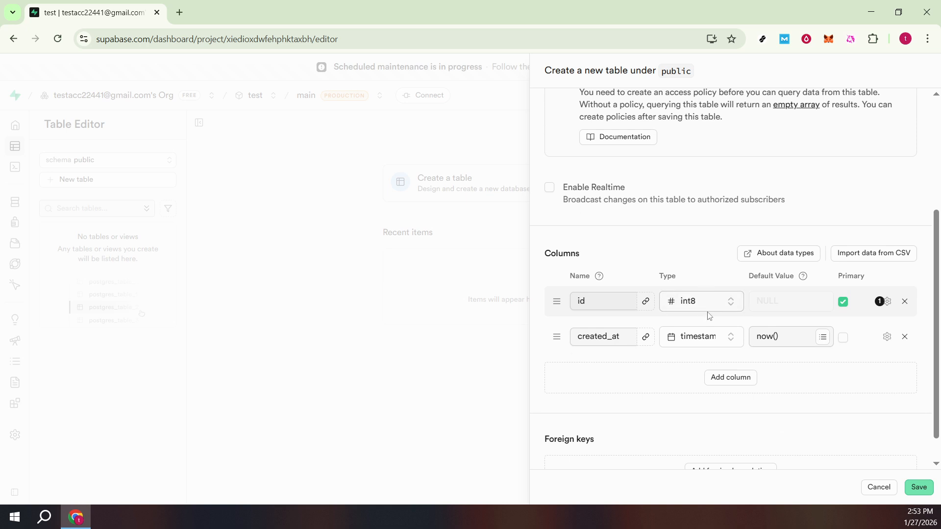
pyautogui.click(731, 377)
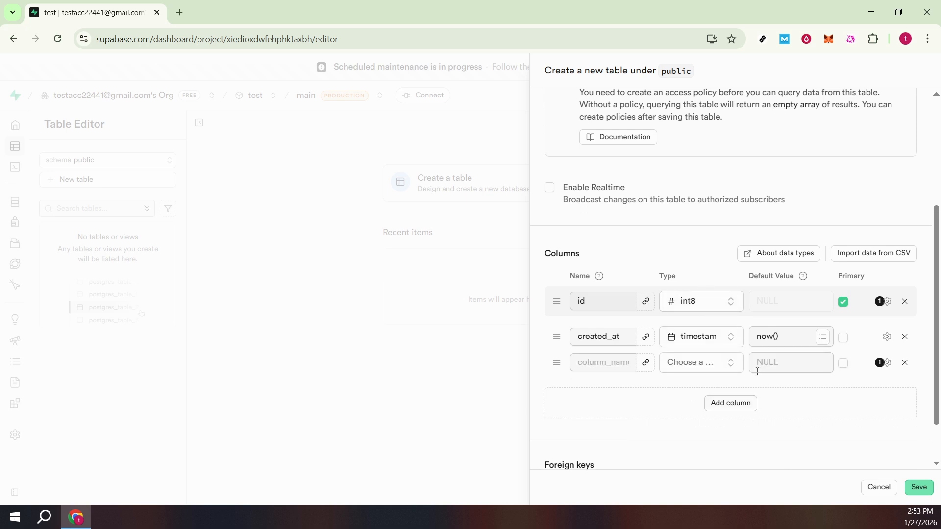
pyautogui.click(603, 305)
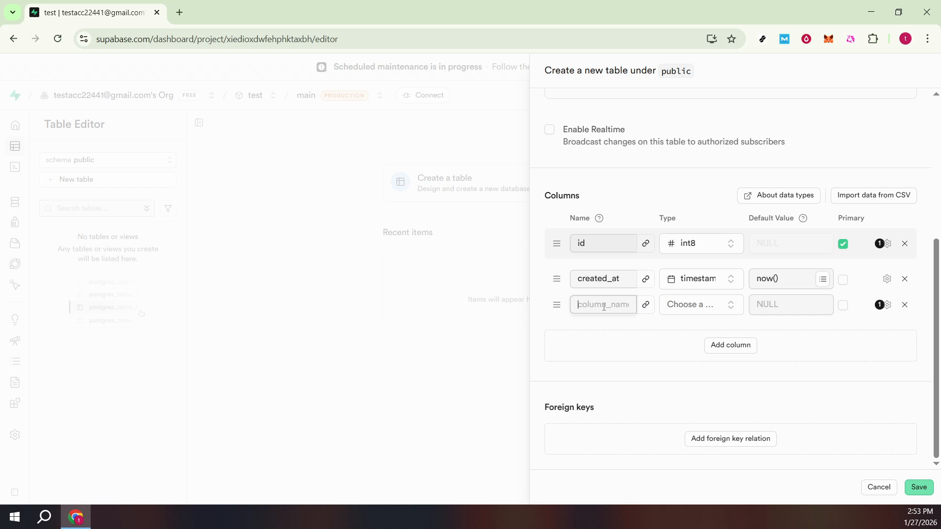
pyautogui.write('_customer_id')
pyautogui.press('Home')
pyautogui.write('stripe')
pyautogui.press('Right')
pyautogui.press('Right')
pyautogui.press('Right')
pyautogui.press('Right')
pyautogui.press('Right')
pyautogui.press('Right')
pyautogui.press('Right')
pyautogui.press('Right')
pyautogui.press('Right')
pyautogui.press('Right')
pyautogui.press('Right')
pyautogui.press('Right')
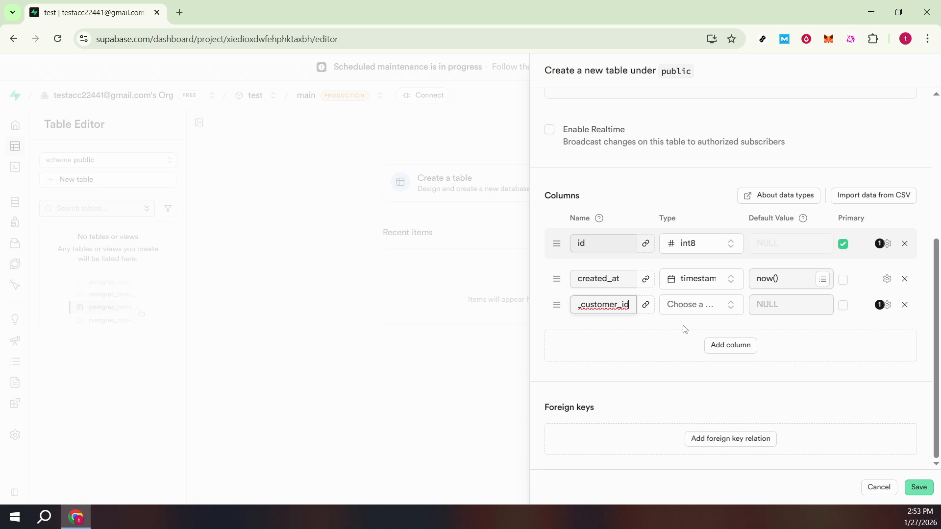
# Step: Set the stripe_customer_id column's data type to timestamptz
pyautogui.click(702, 306)
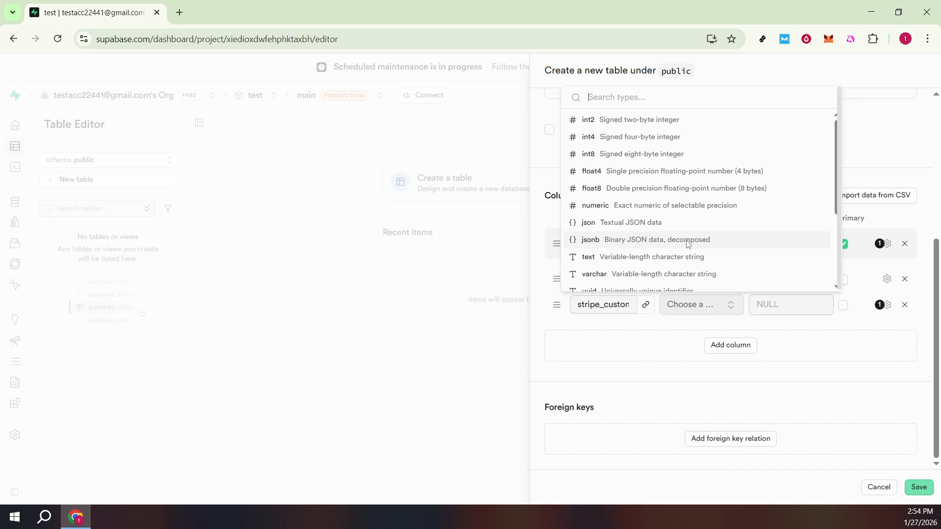
pyautogui.write('time')
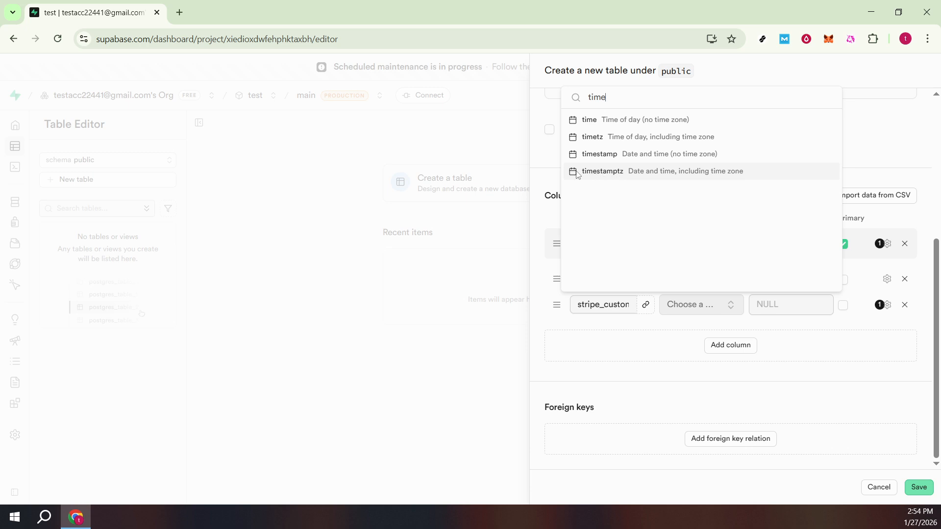
pyautogui.click(609, 173)
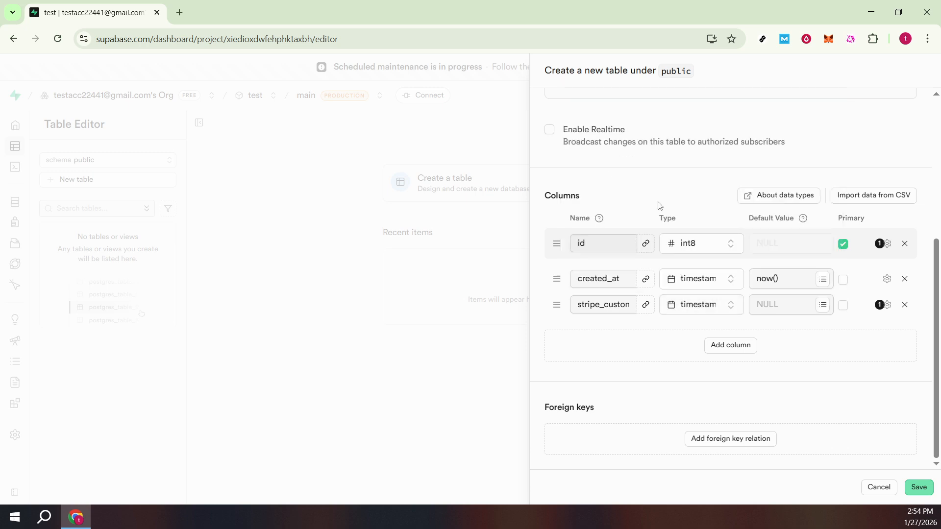
# Step: Set the stripe_customer_id column's default value to the suggested expression now() and save the Customers table
pyautogui.click(795, 309)
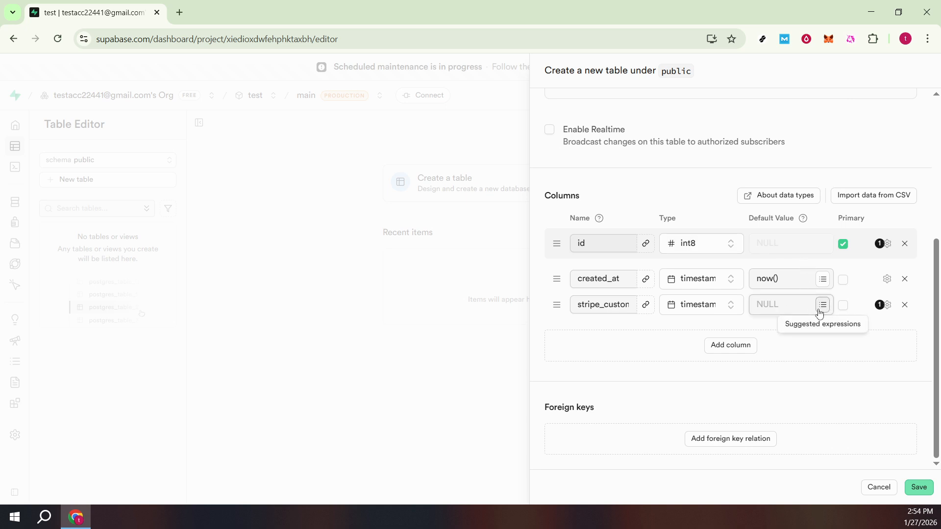
pyautogui.click(819, 311)
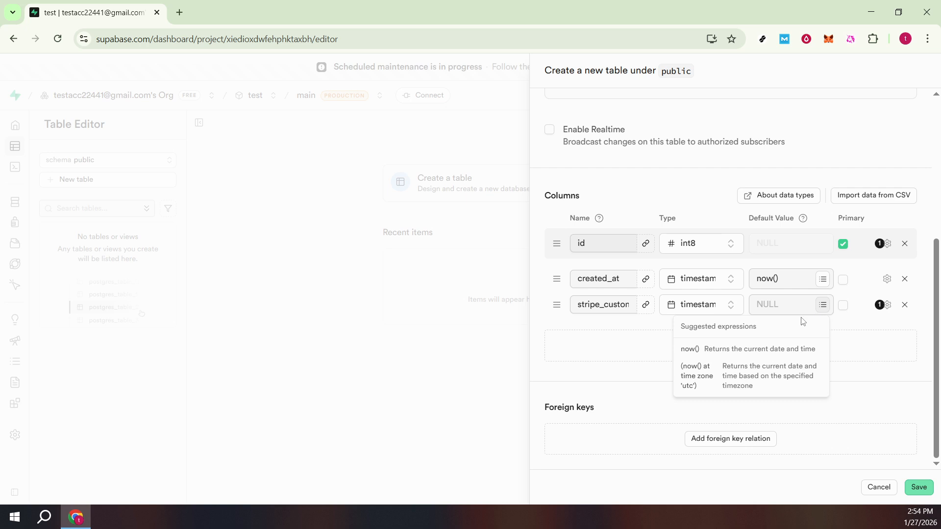
pyautogui.click(697, 353)
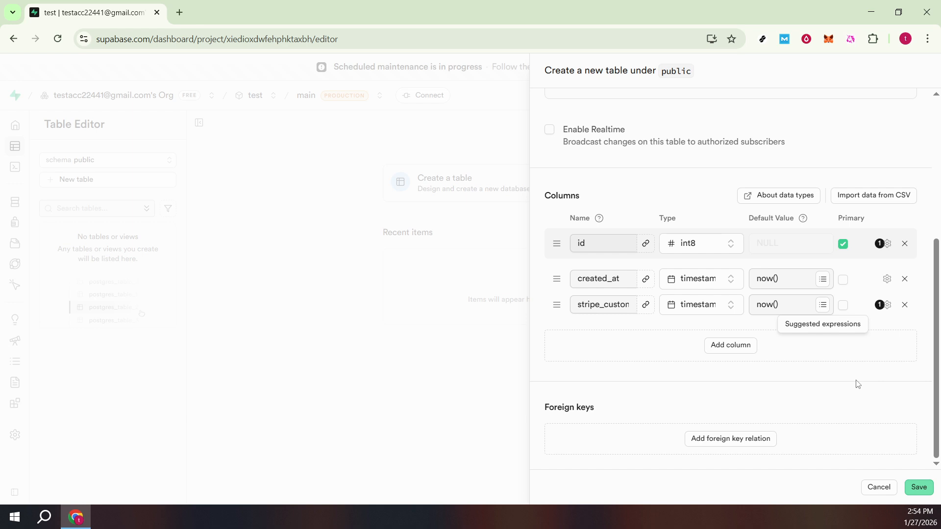
pyautogui.click(928, 495)
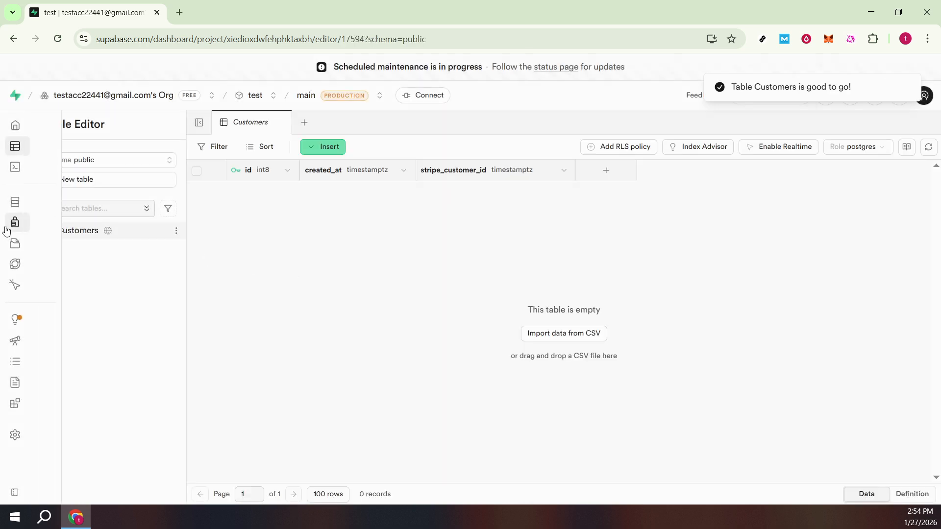
# Step: Review the Email provider's settings in the project's Authentication sign-in providers, then close them without changes
pyautogui.click(39, 225)
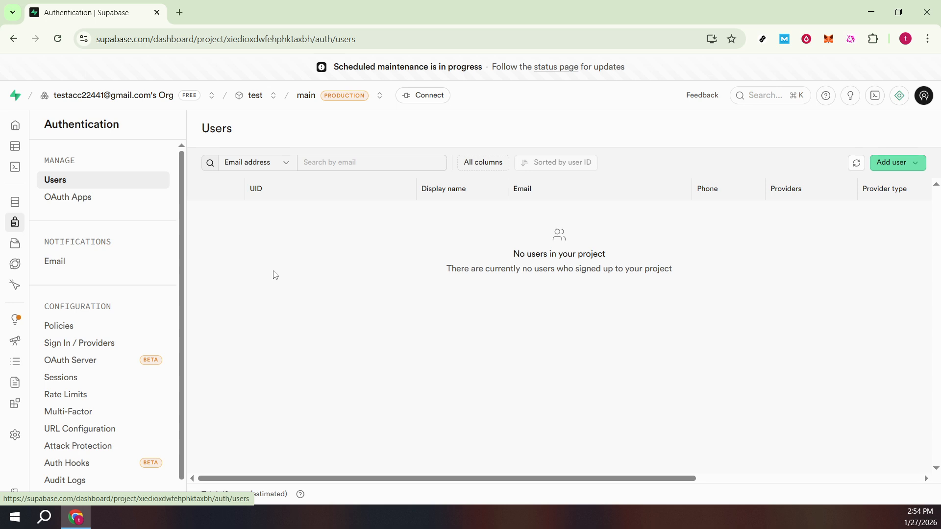
pyautogui.click(126, 348)
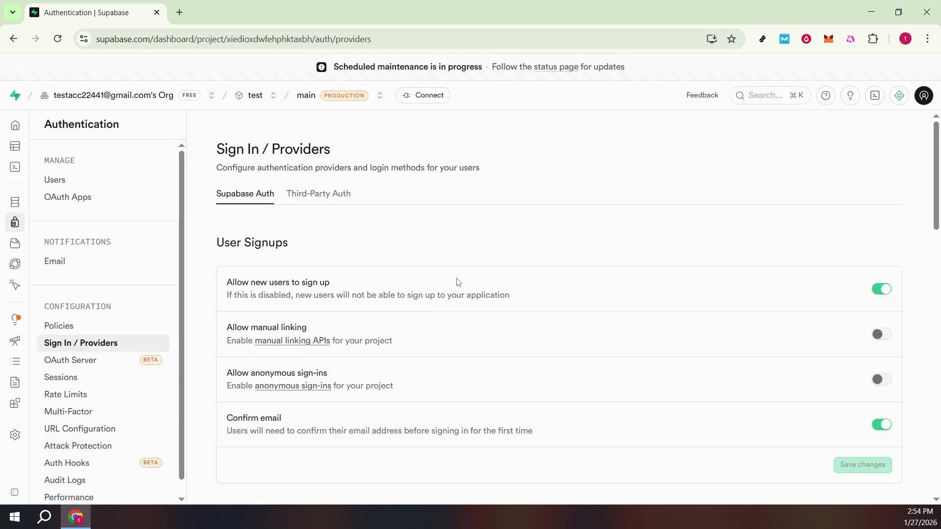
pyautogui.scroll(-3, 457, 281)
pyautogui.scroll(-2, 457, 280)
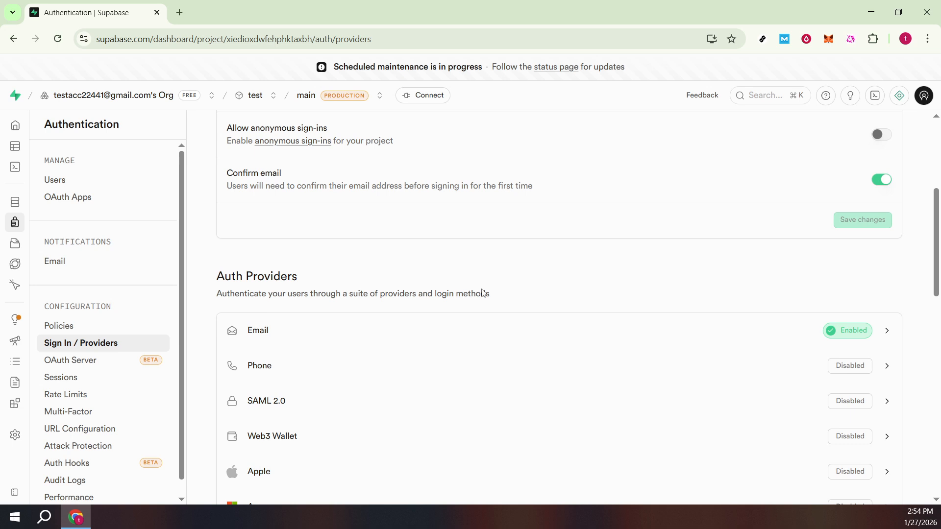
pyautogui.click(296, 335)
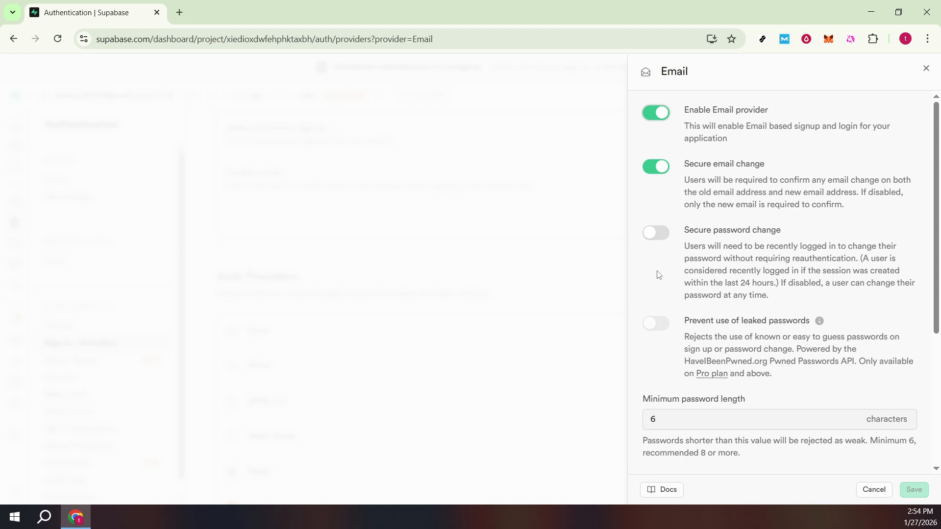
pyautogui.click(452, 267)
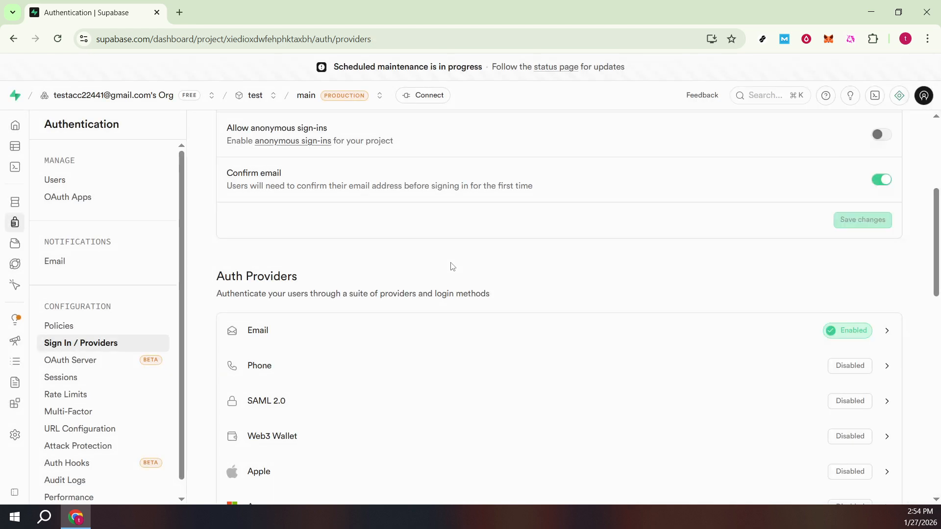